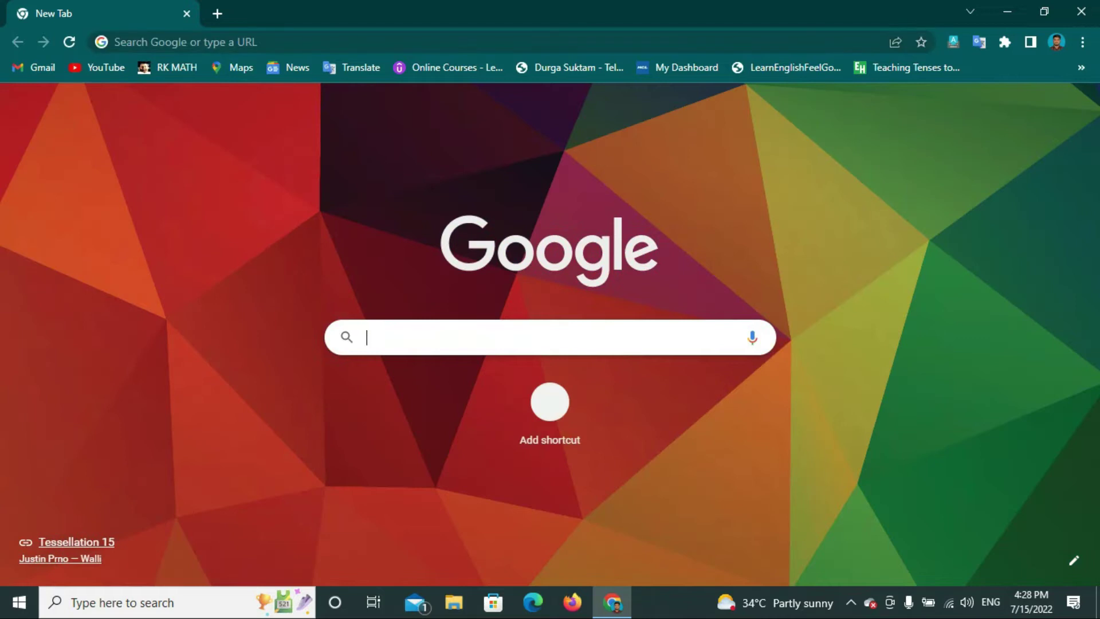
Search for nvsp.in, open the National Voter's Service Portal and go to its new-user registration page.
{"action": "type", "text": "nvsp"}
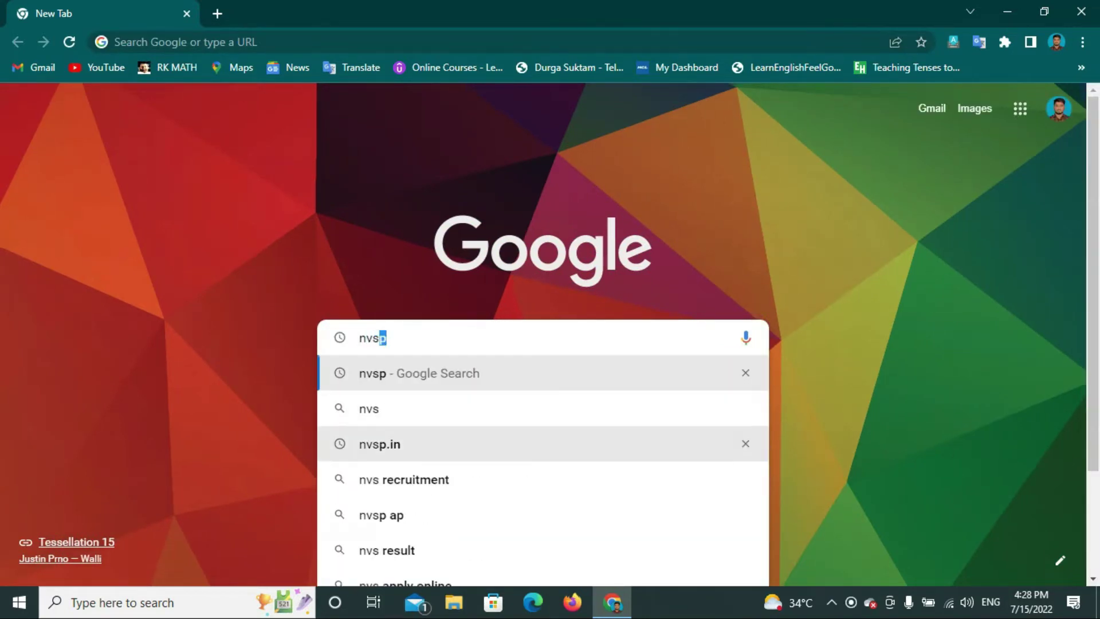
{"action": "left_click", "coordinate": [379, 444]}
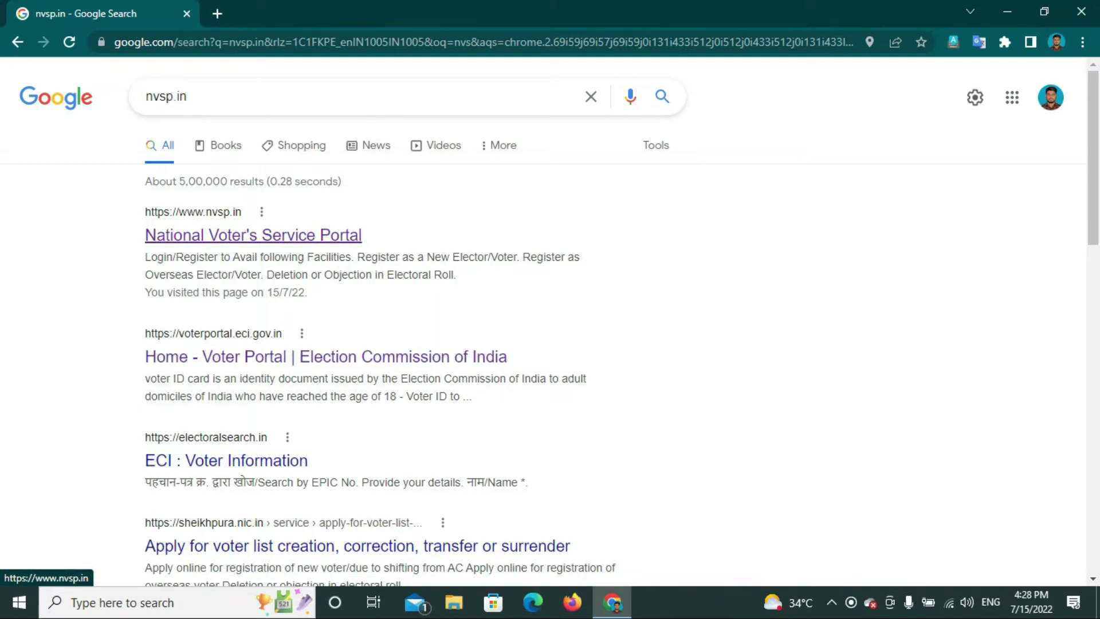
{"action": "left_click", "coordinate": [332, 235]}
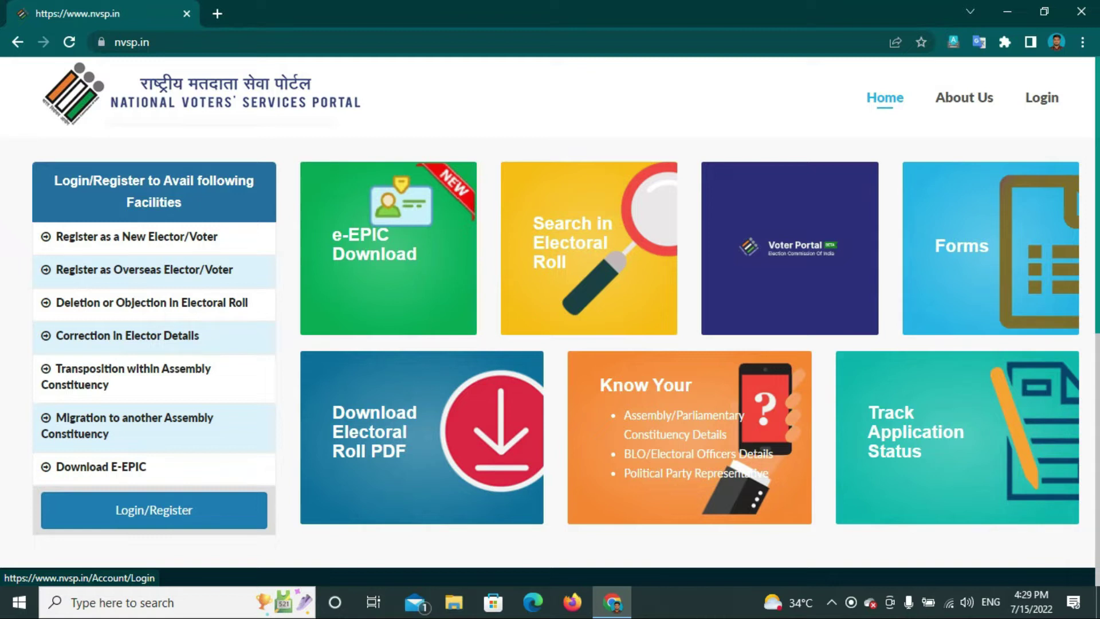
{"action": "left_click", "coordinate": [154, 510]}
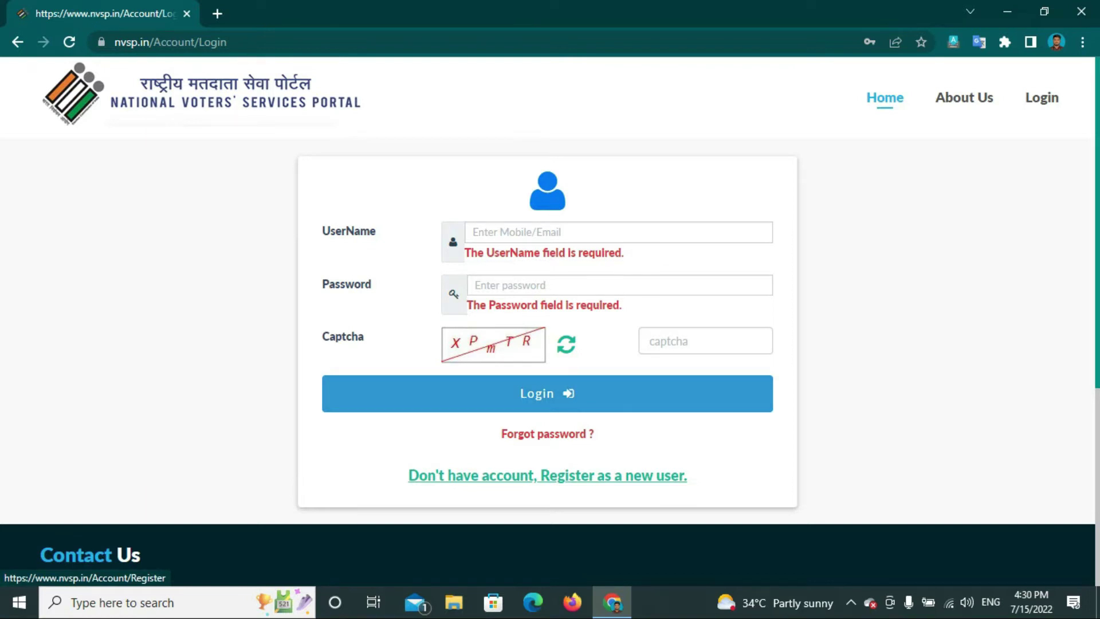
{"action": "left_click", "coordinate": [548, 476]}
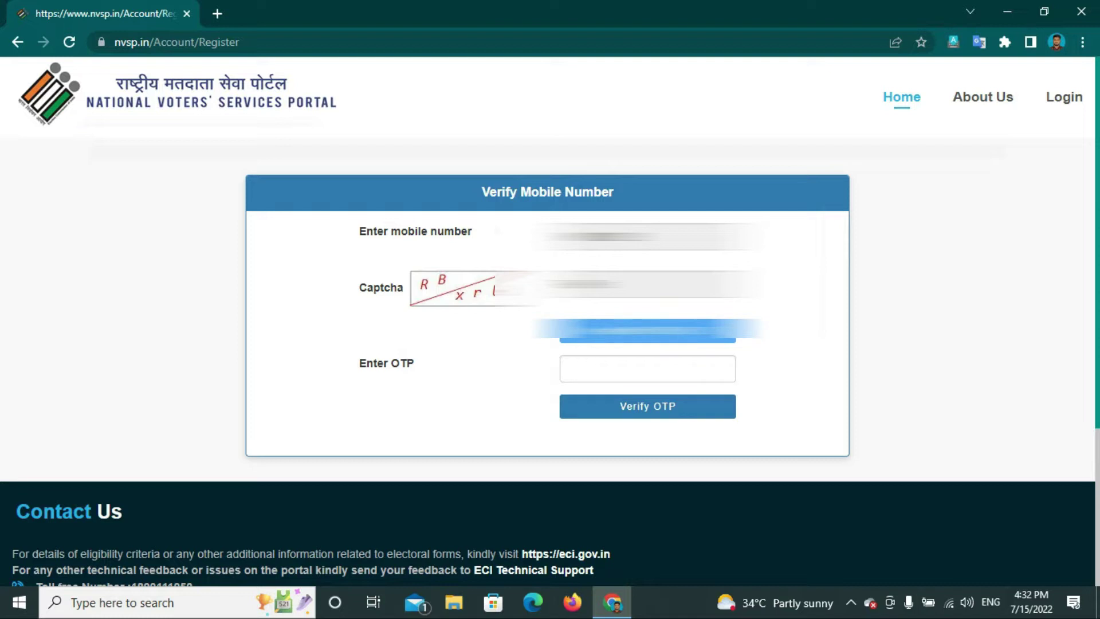
Verify the mobile number with the OTP and choose the "I have EPIC number" registration option.
{"action": "left_click", "coordinate": [647, 369]}
{"action": "key", "text": "ctrl+v"}
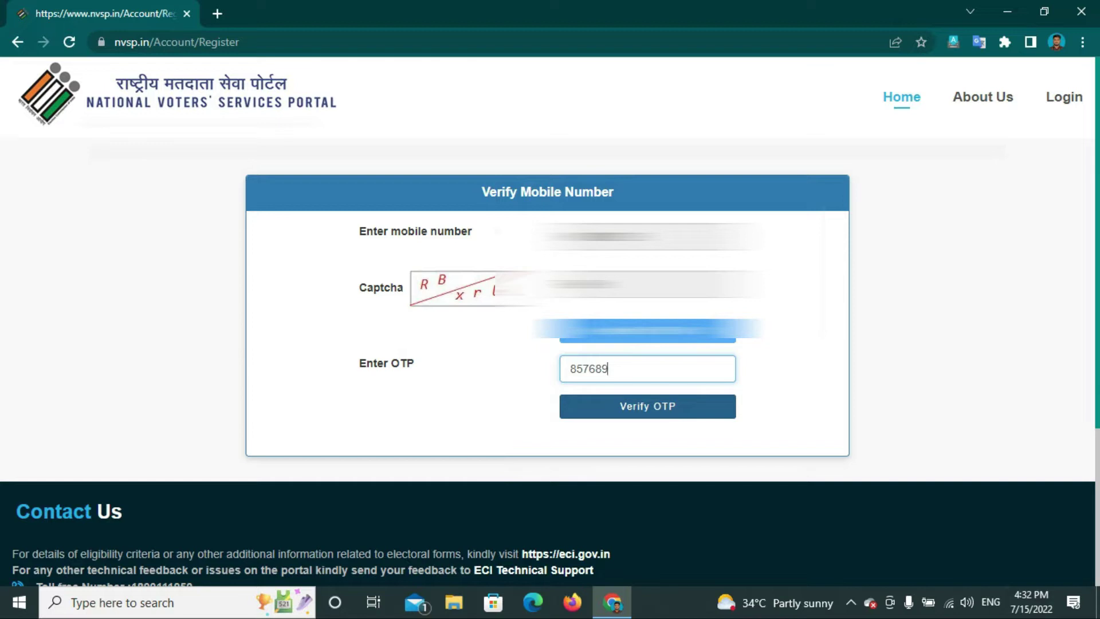
{"action": "key", "text": "Return"}
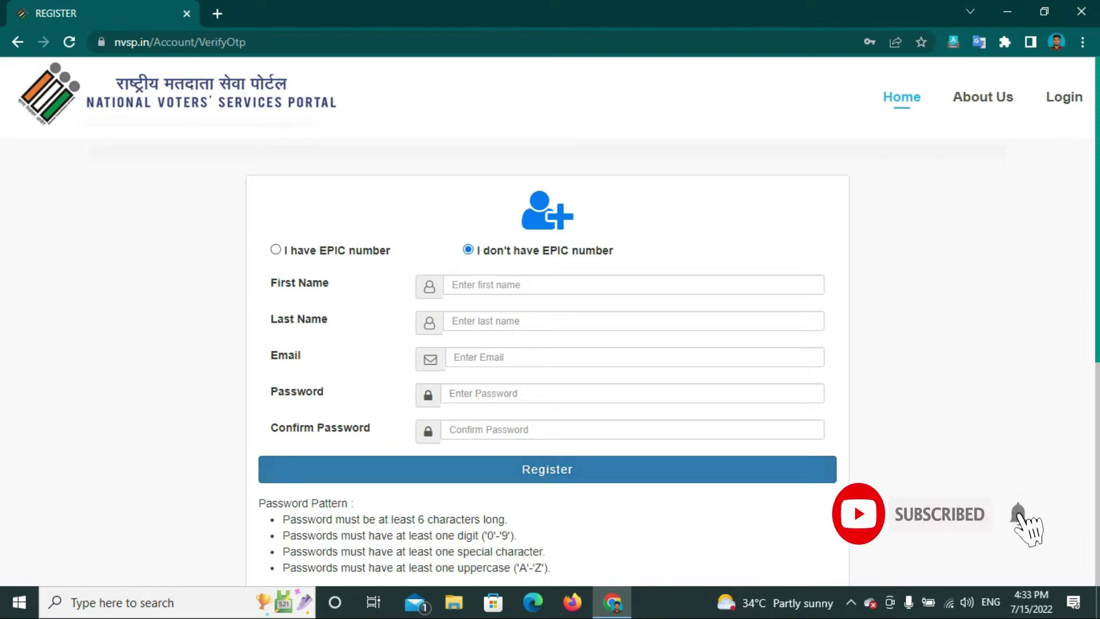
{"action": "left_click", "coordinate": [275, 249]}
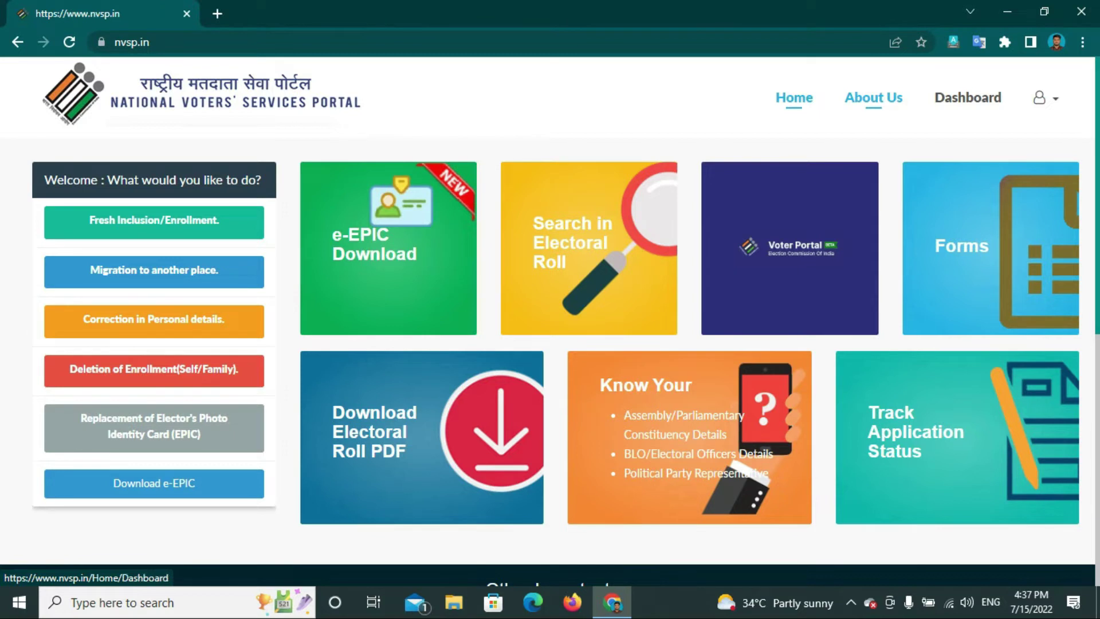
Edit the account profile to include the EPIC number and update the details.
{"action": "left_click", "coordinate": [1044, 98]}
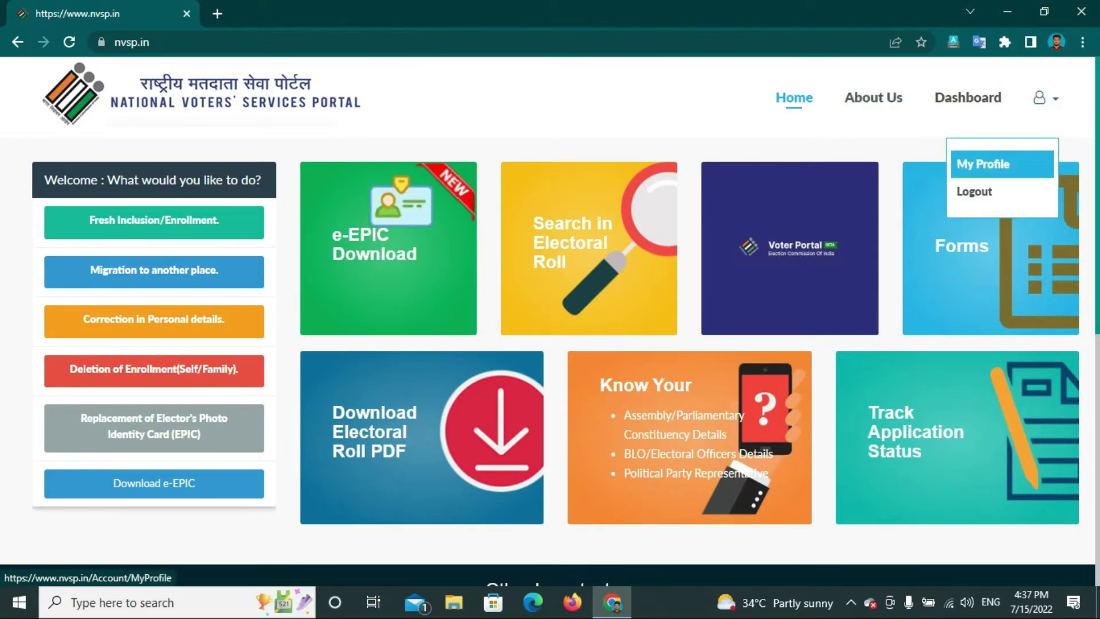
{"action": "left_click", "coordinate": [984, 164]}
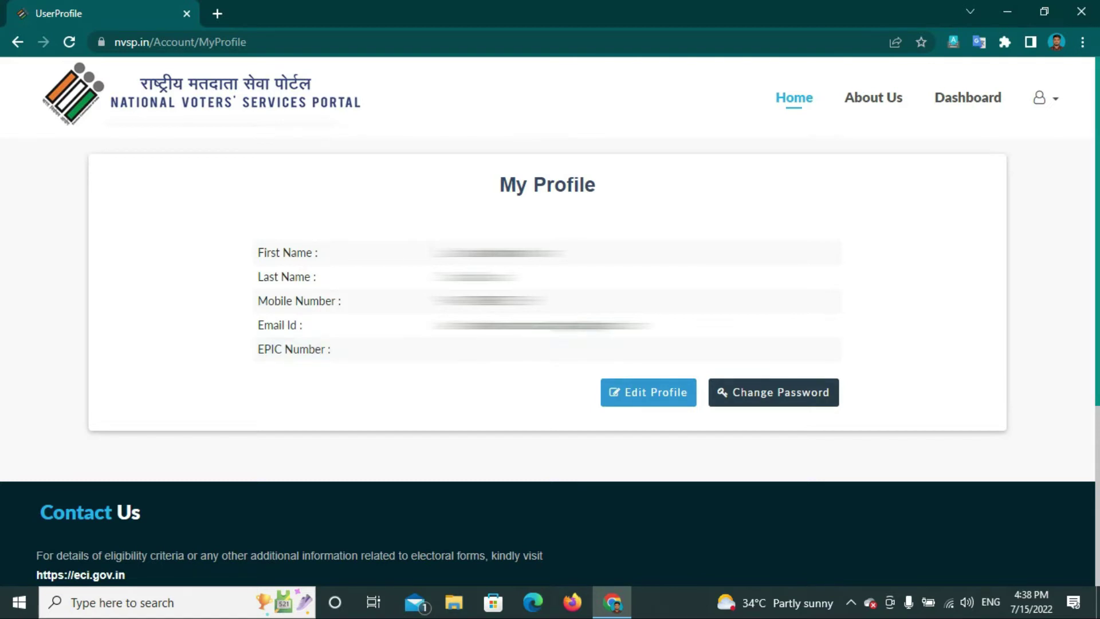
{"action": "left_click", "coordinate": [648, 392]}
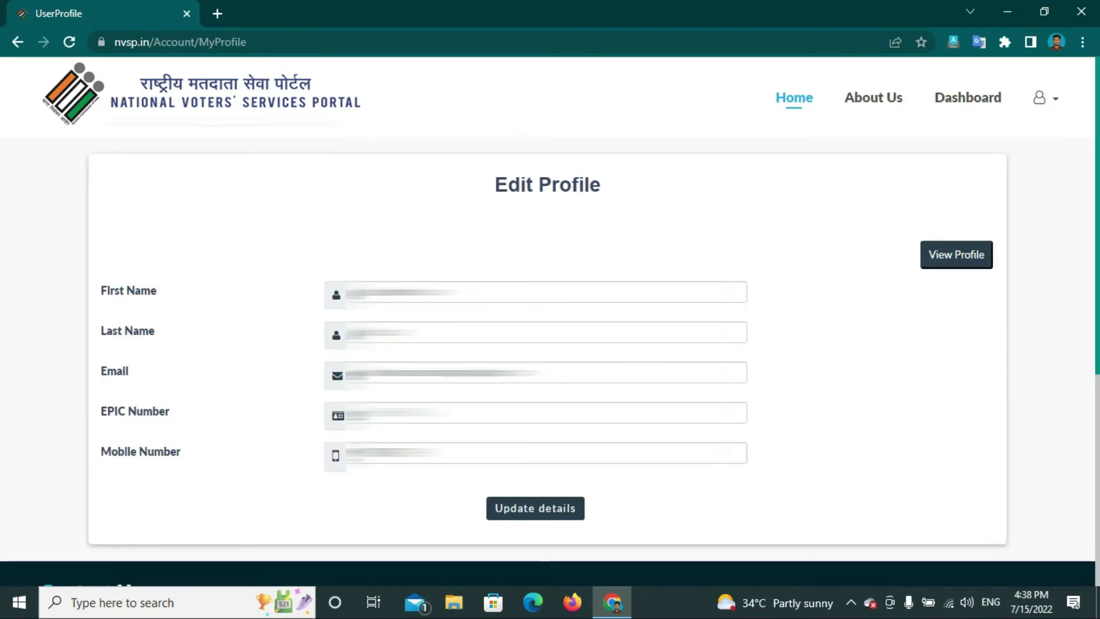
{"action": "left_click", "coordinate": [545, 412]}
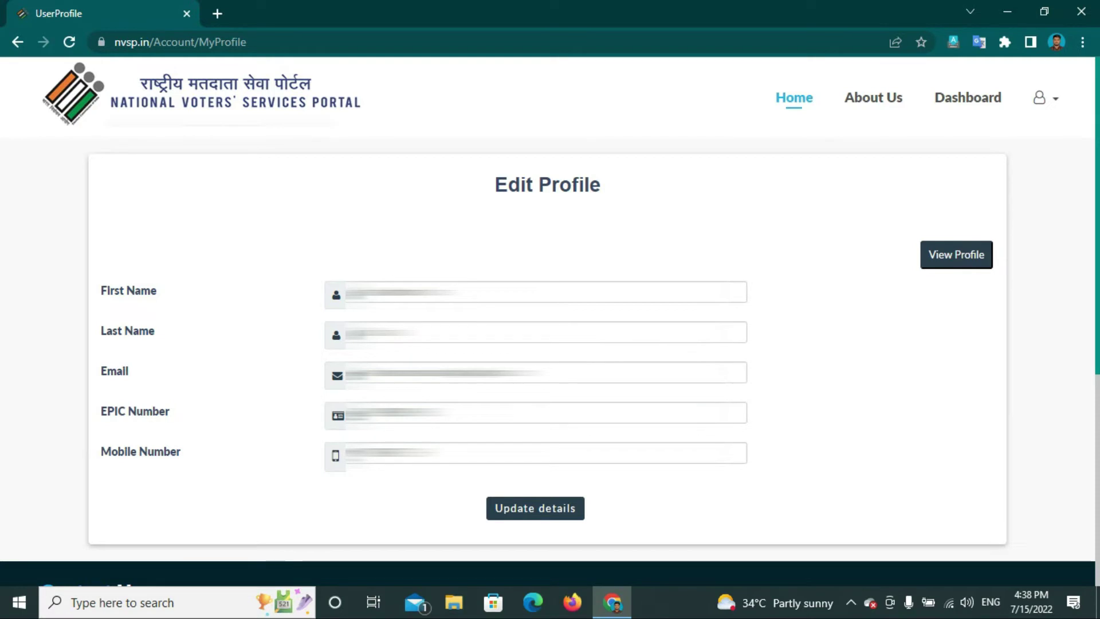
{"action": "key", "text": "Return"}
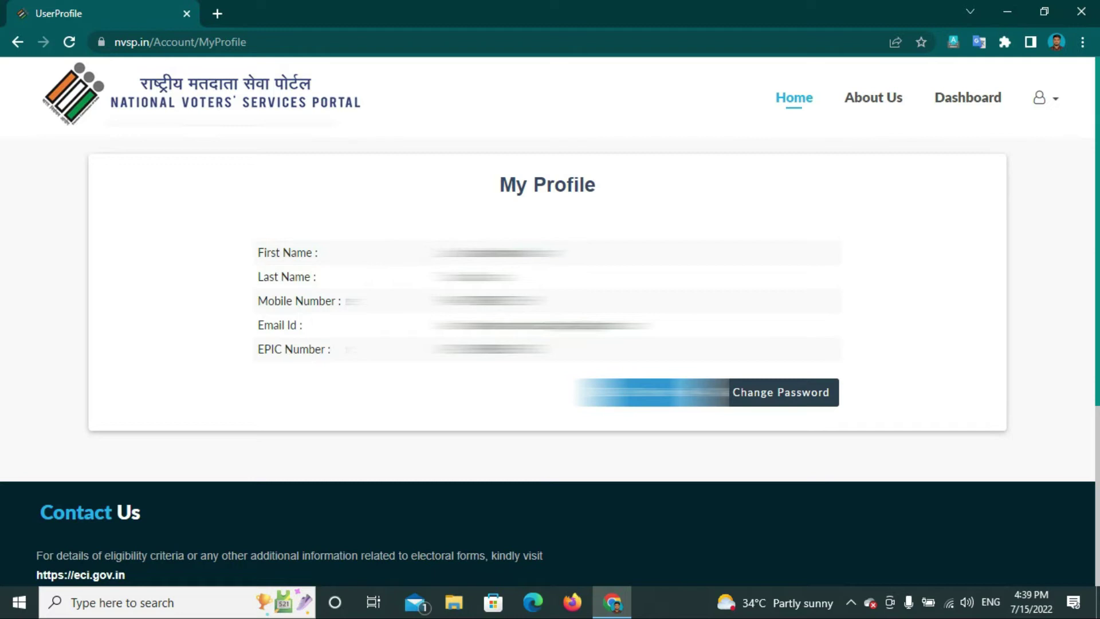
Start a "Correction in Personal details" application for Self from the portal's home page.
{"action": "left_click", "coordinate": [794, 98]}
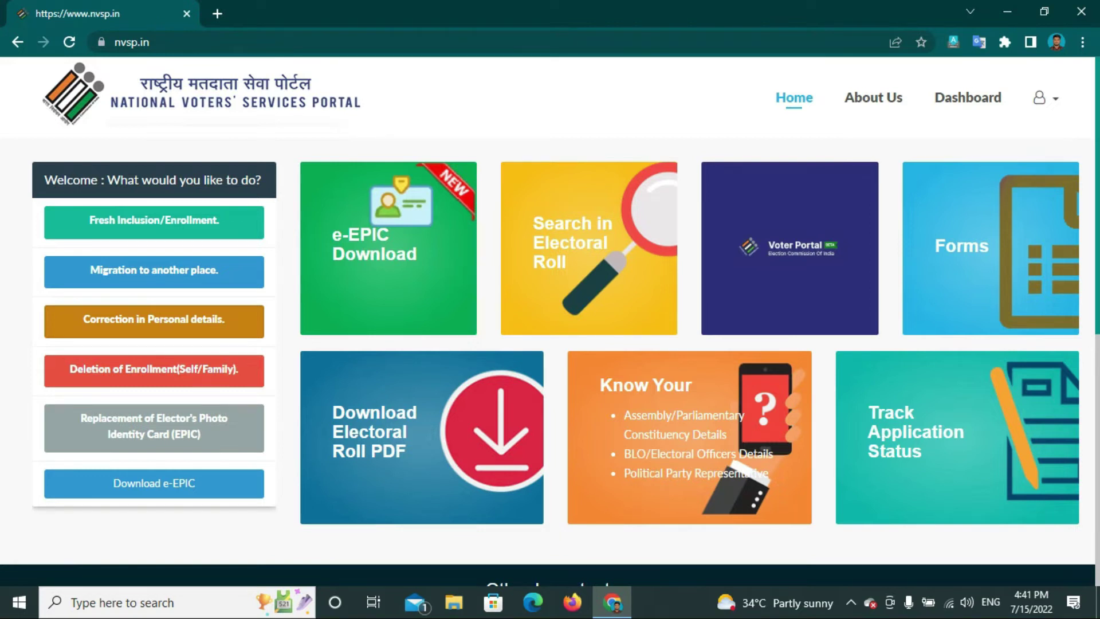
{"action": "left_click", "coordinate": [153, 321]}
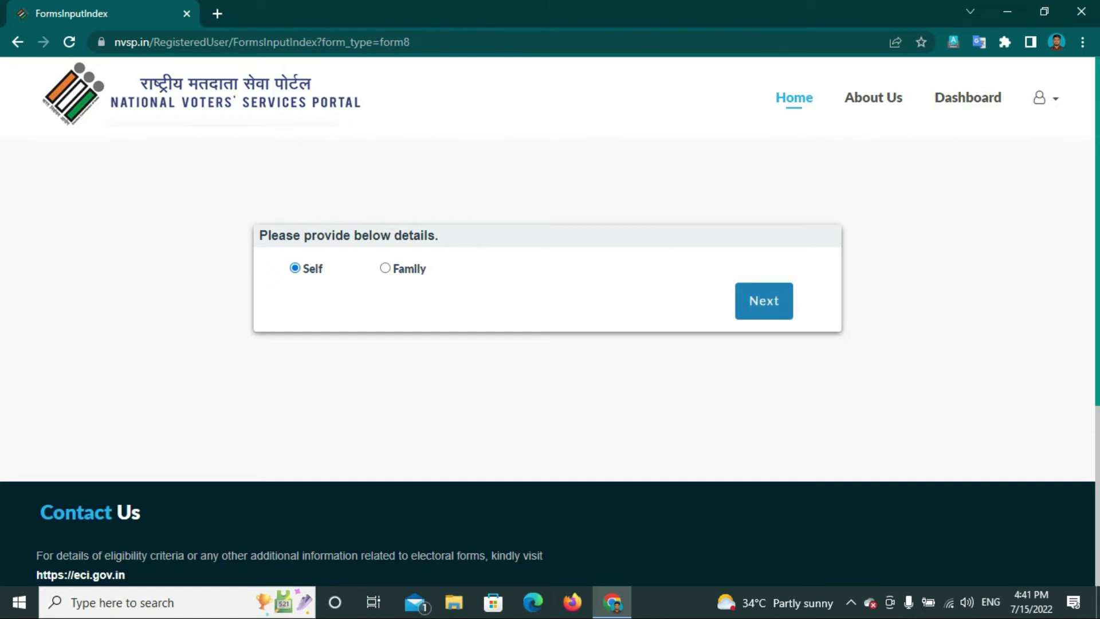
{"action": "left_click", "coordinate": [764, 301]}
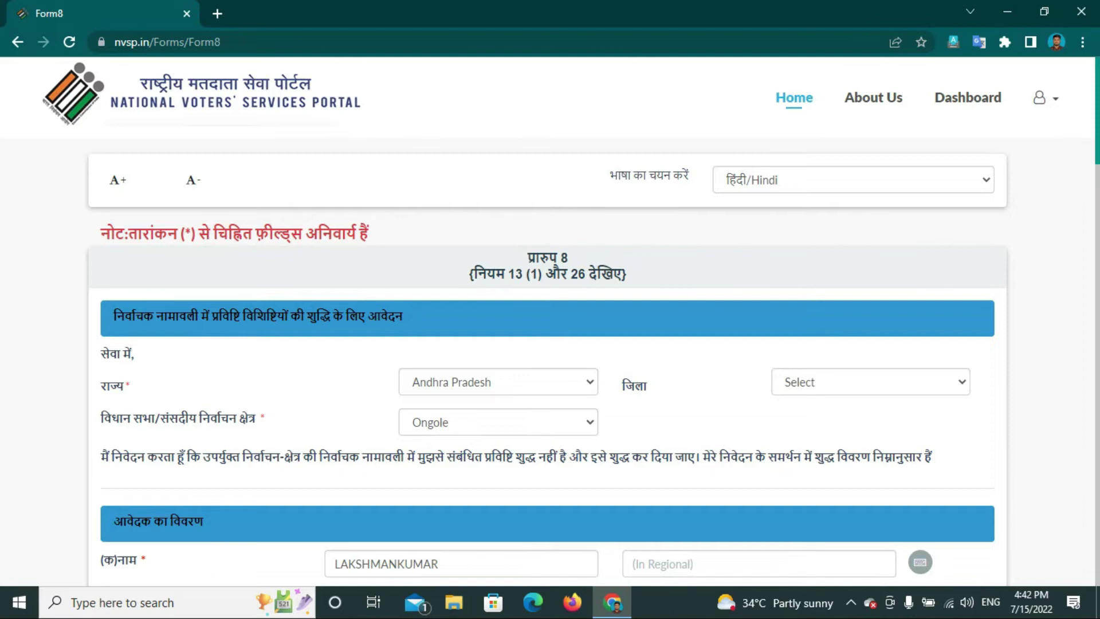
Switch Form 8 to English and select the applicant's Assembly/Parliamentary Constituency.
{"action": "left_click", "coordinate": [854, 180]}
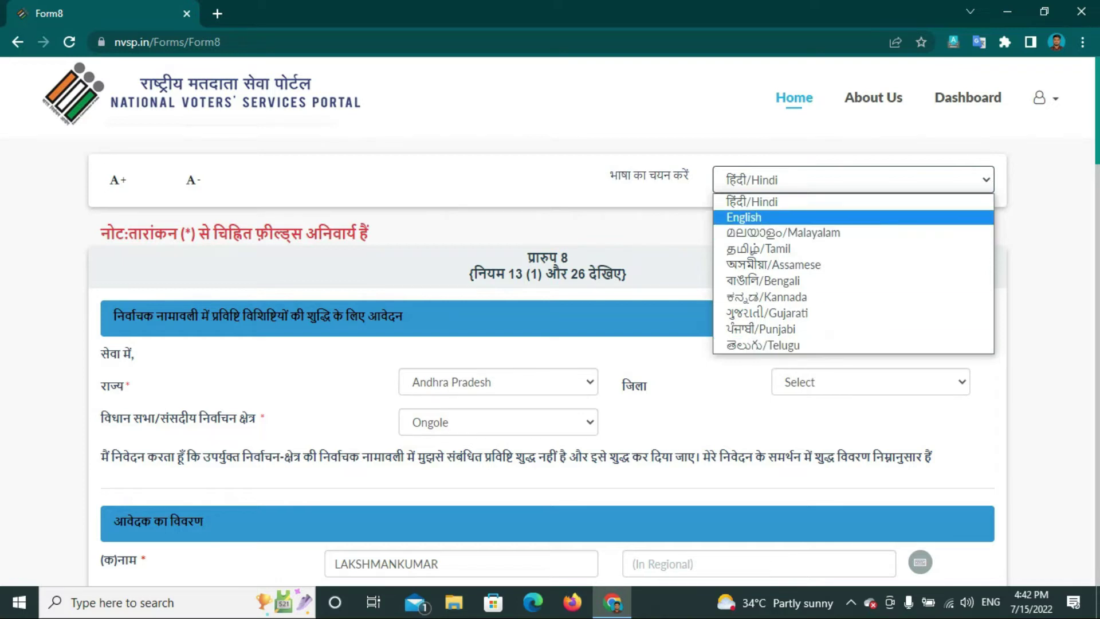
{"action": "left_click", "coordinate": [744, 217]}
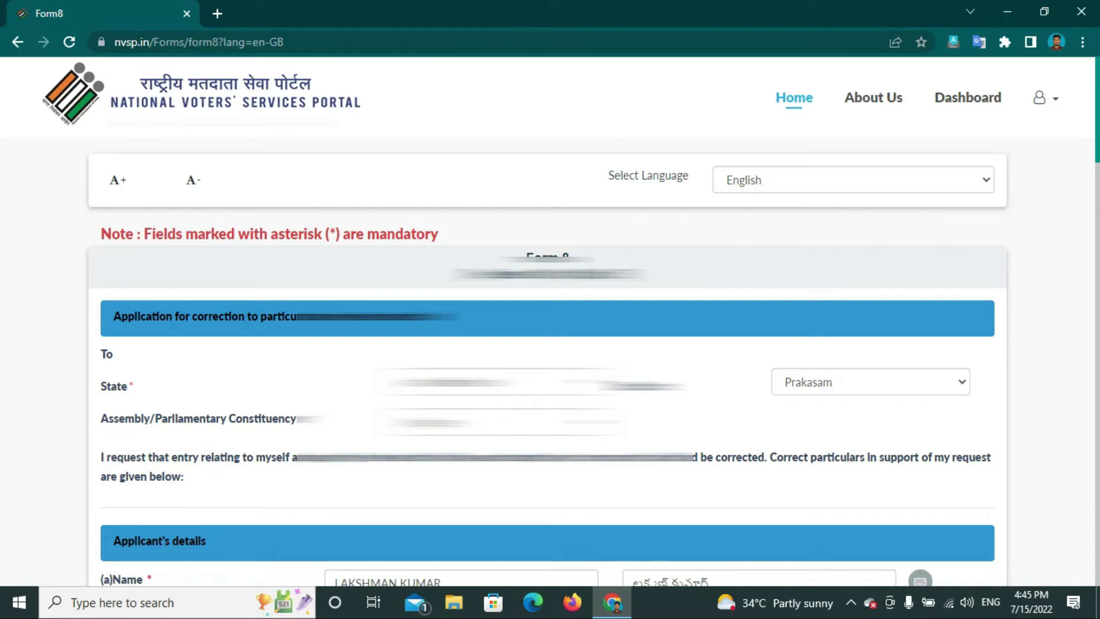
{"action": "scroll", "coordinate": [550, 321], "scroll_direction": "down", "scroll_amount": 3}
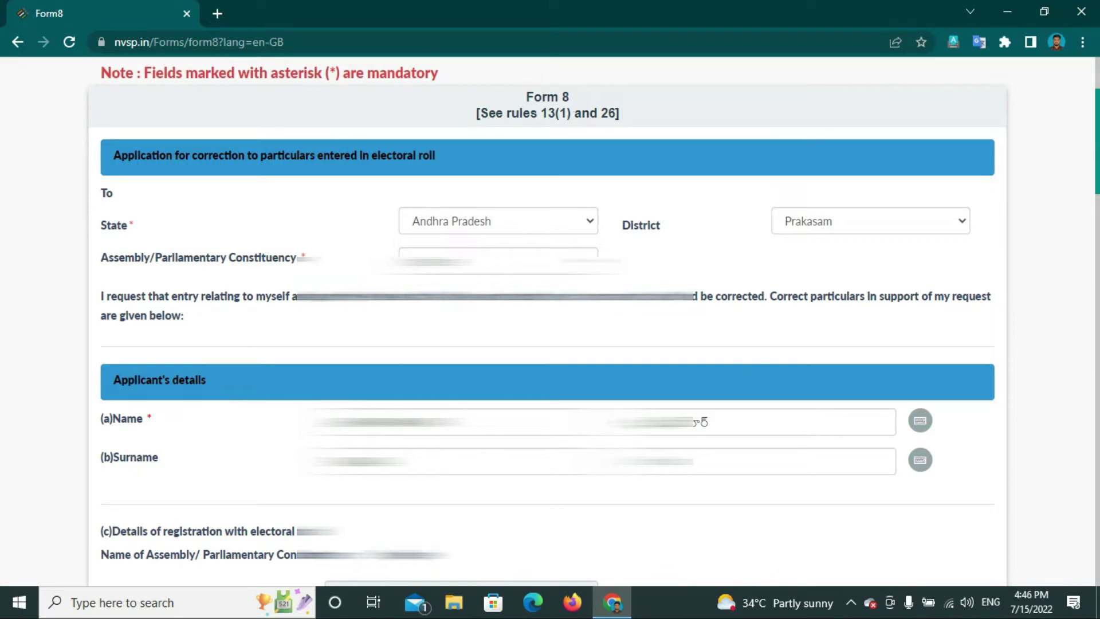
{"action": "left_click", "coordinate": [498, 255]}
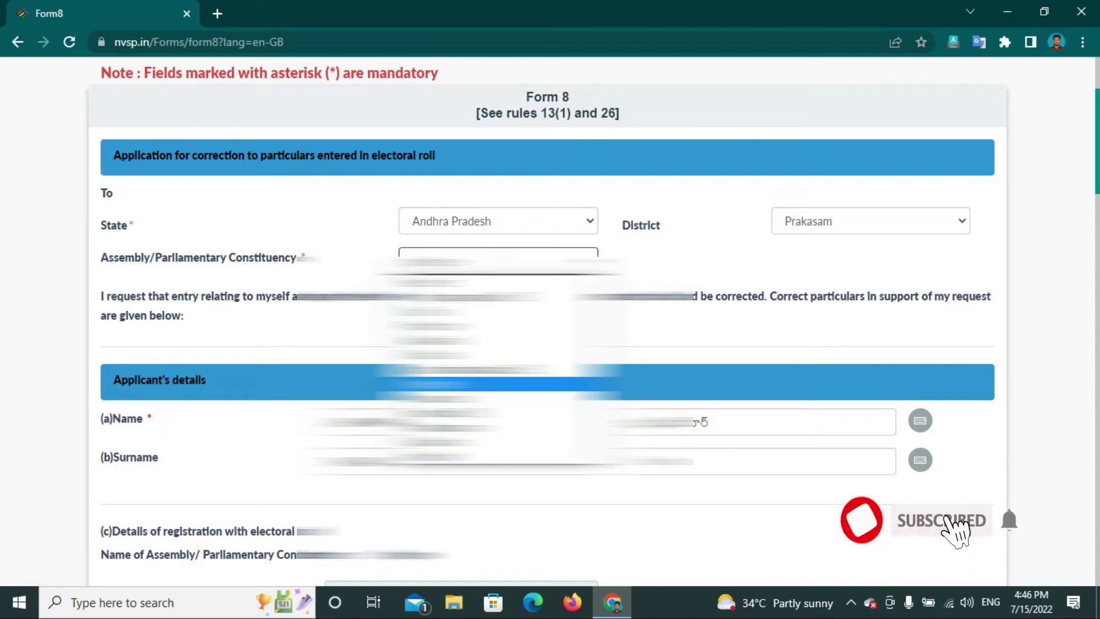
{"action": "key", "text": "Return"}
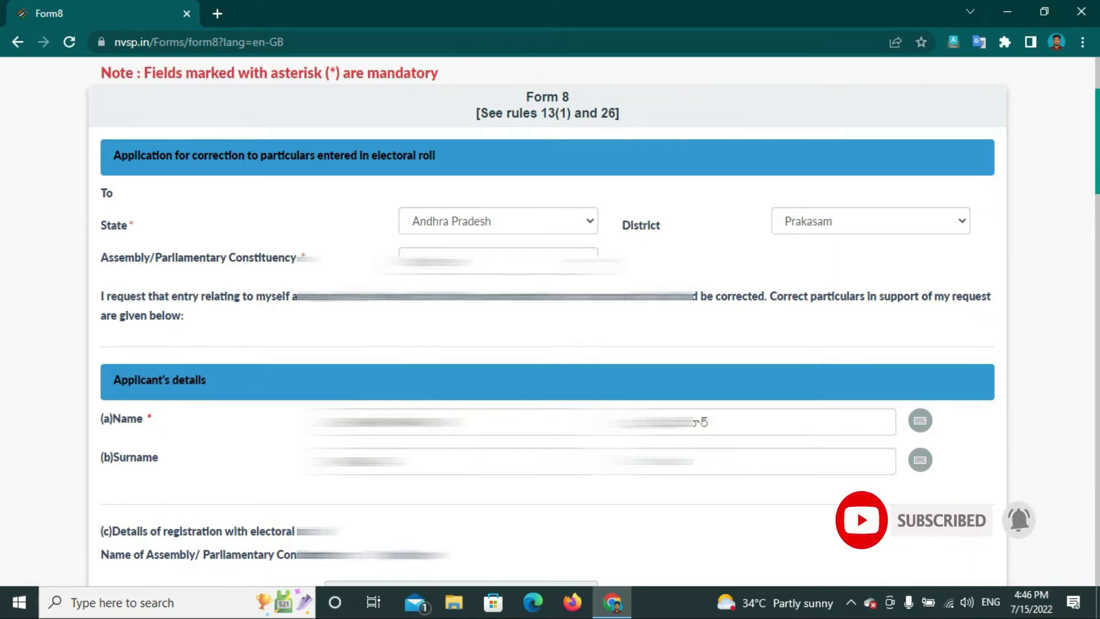
Mark Name, My Photograph and Date of Birth as the entries to be corrected in section (e).
{"action": "scroll", "coordinate": [547, 321], "scroll_direction": "down", "scroll_amount": 4}
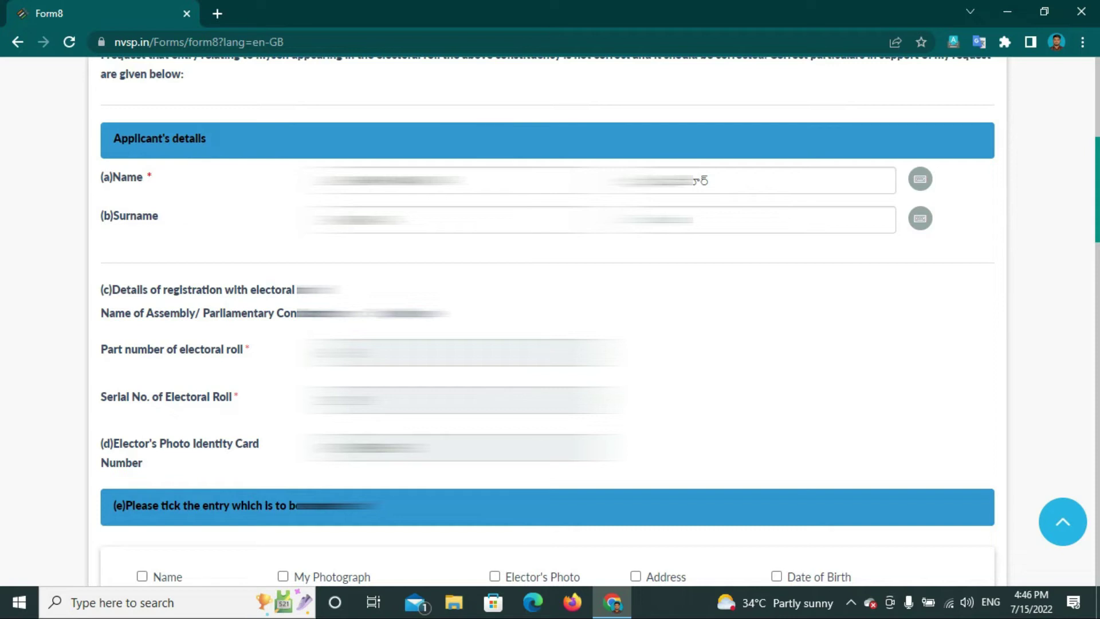
{"action": "scroll", "coordinate": [547, 321], "scroll_direction": "down", "scroll_amount": 5}
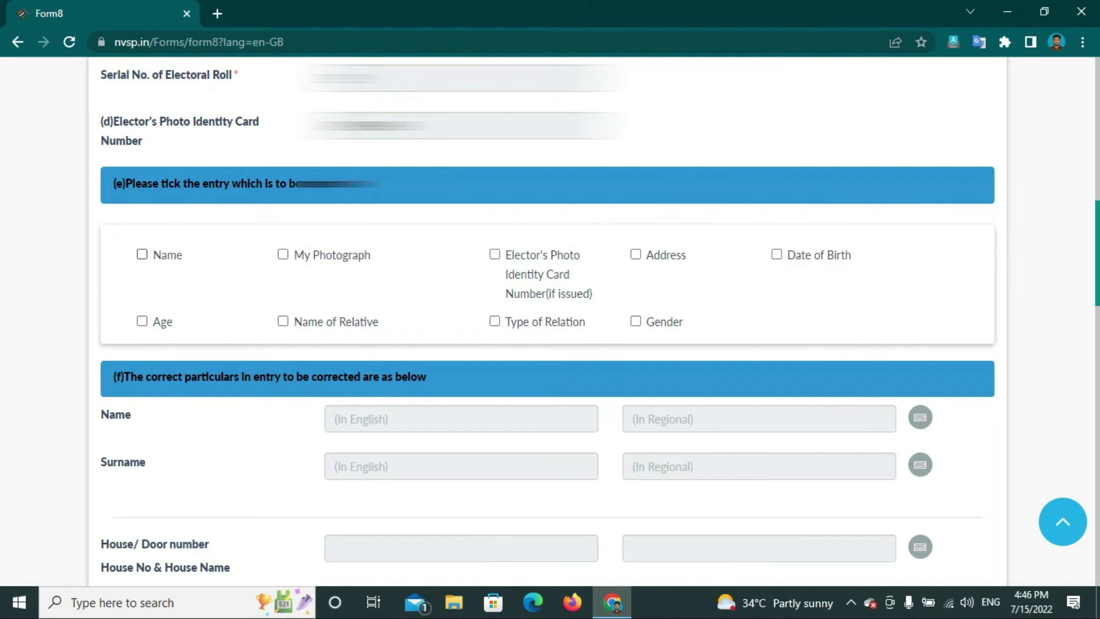
{"action": "key", "text": "space"}
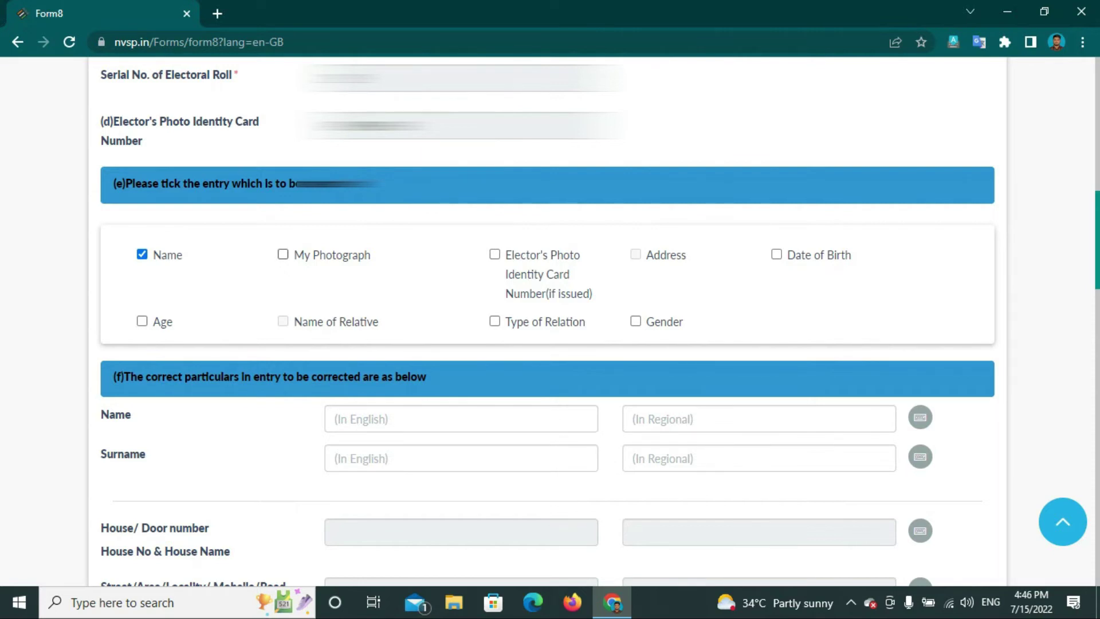
{"action": "left_click", "coordinate": [283, 254]}
{"action": "scroll", "coordinate": [547, 319], "scroll_direction": "down", "scroll_amount": 1}
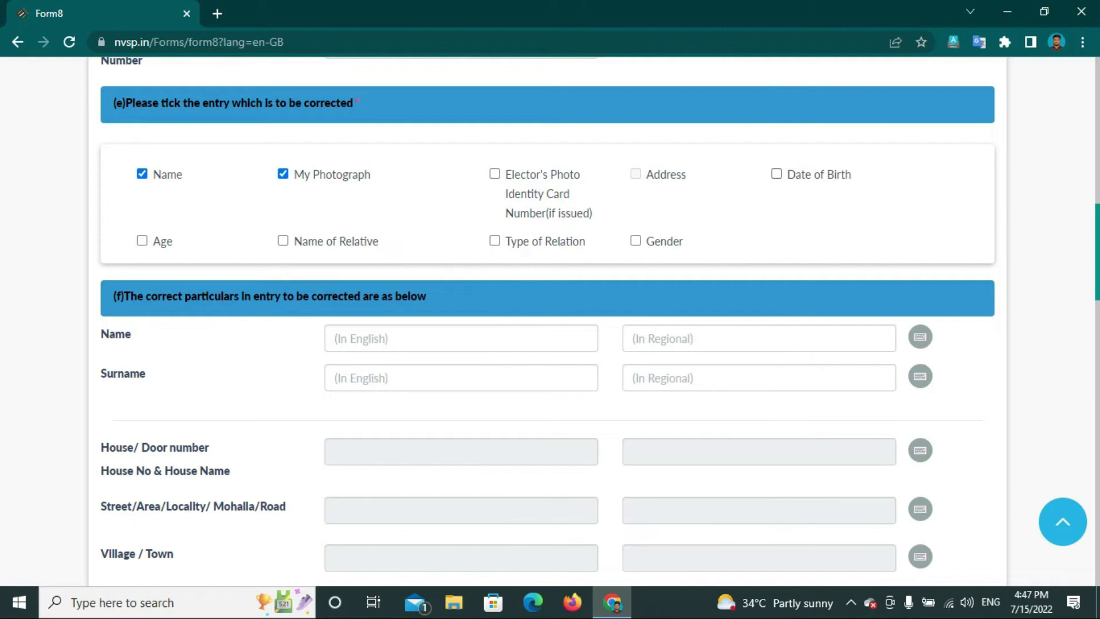
{"action": "left_click", "coordinate": [776, 174]}
{"action": "scroll", "coordinate": [548, 321], "scroll_direction": "down", "scroll_amount": 1}
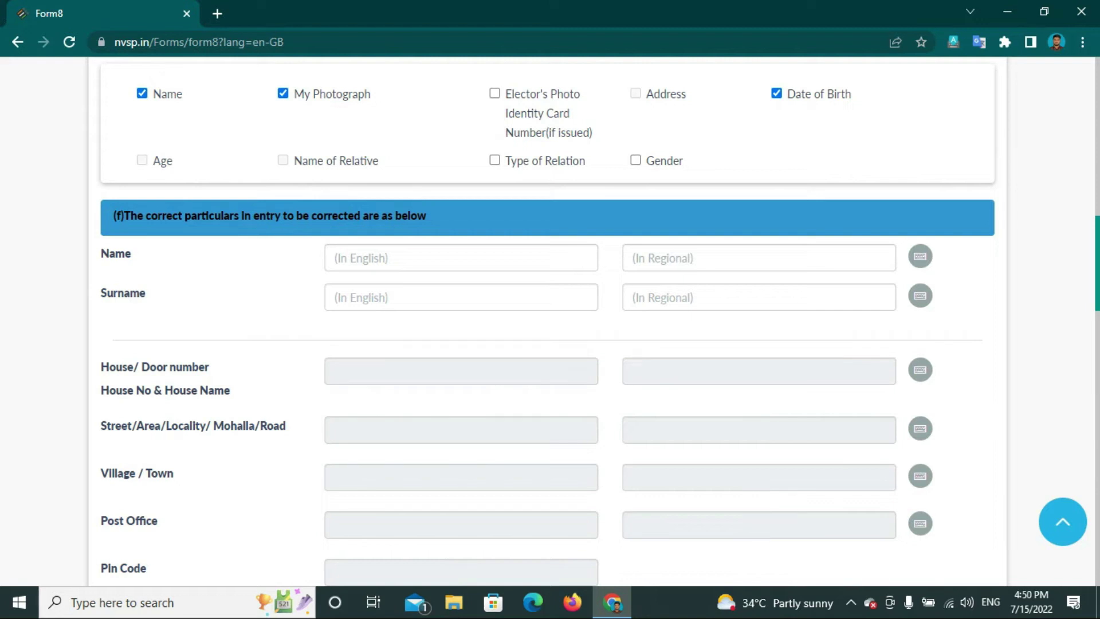
Review the correct-particulars fields, from Name and Surname through to the supporting document uploads.
{"action": "left_click", "coordinate": [462, 258]}
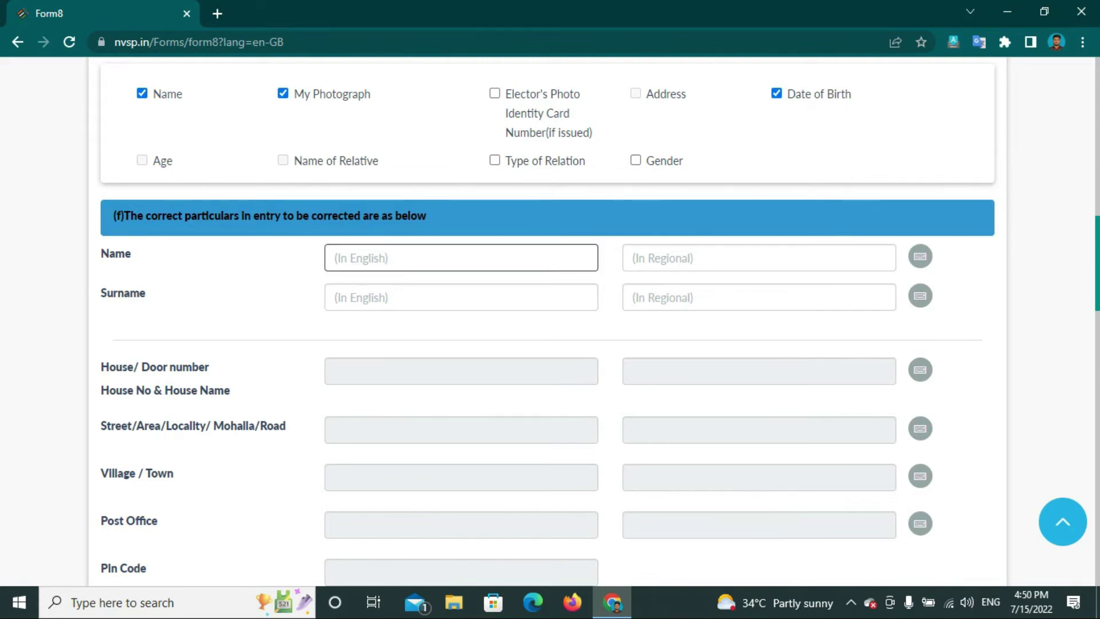
{"action": "left_click", "coordinate": [461, 298]}
{"action": "left_click", "coordinate": [462, 258]}
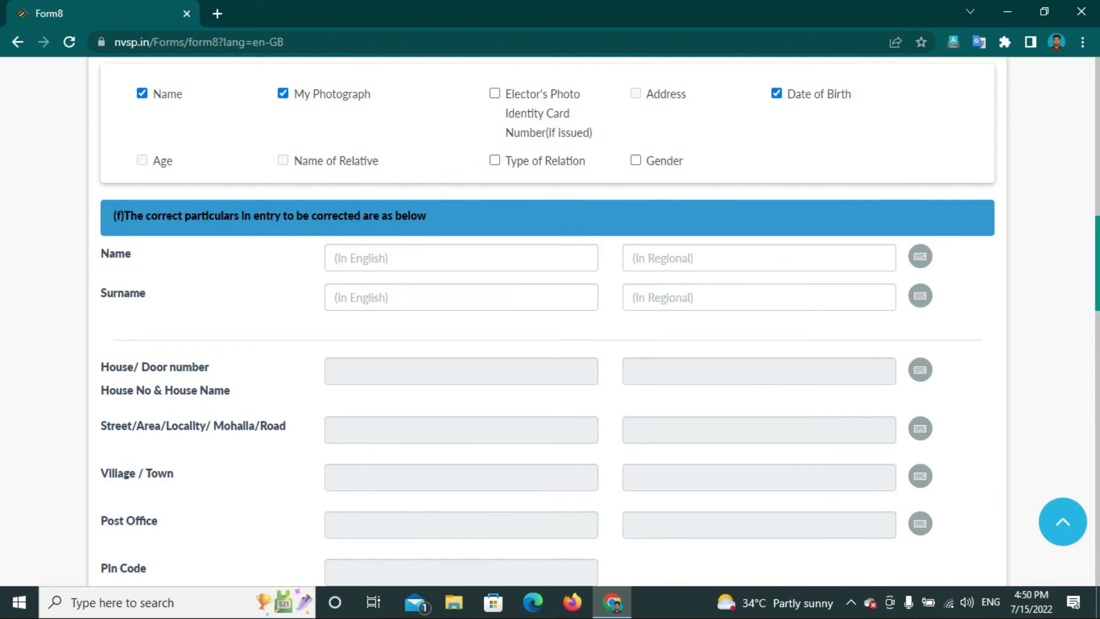
{"action": "scroll", "coordinate": [550, 321], "scroll_direction": "down", "scroll_amount": 3}
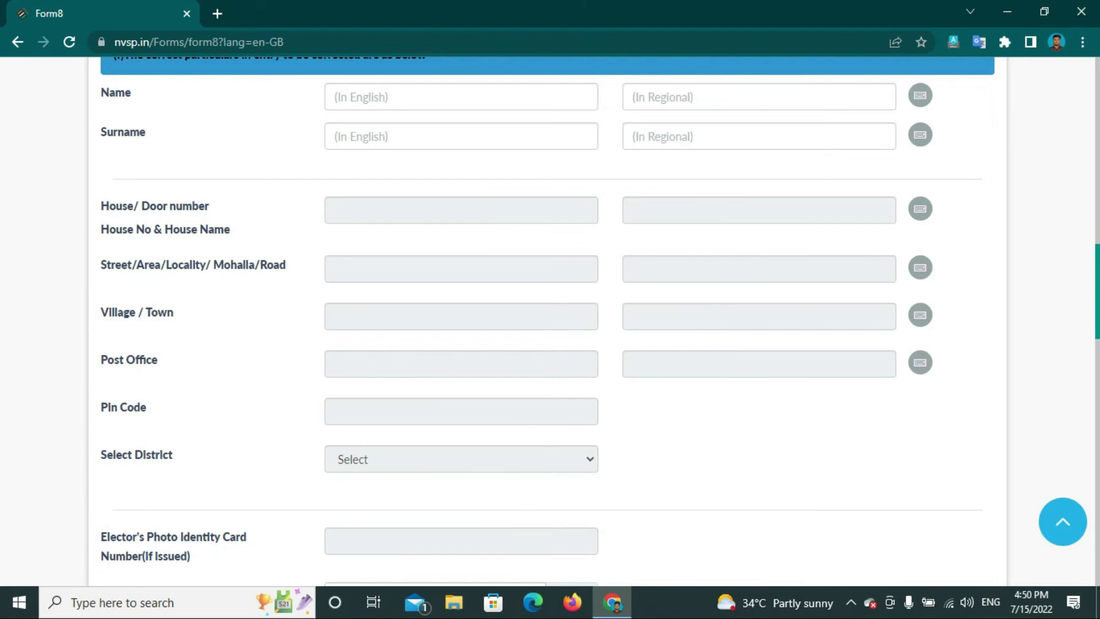
{"action": "scroll", "coordinate": [551, 321], "scroll_direction": "down", "scroll_amount": 2}
{"action": "scroll", "coordinate": [550, 321], "scroll_direction": "down", "scroll_amount": 6}
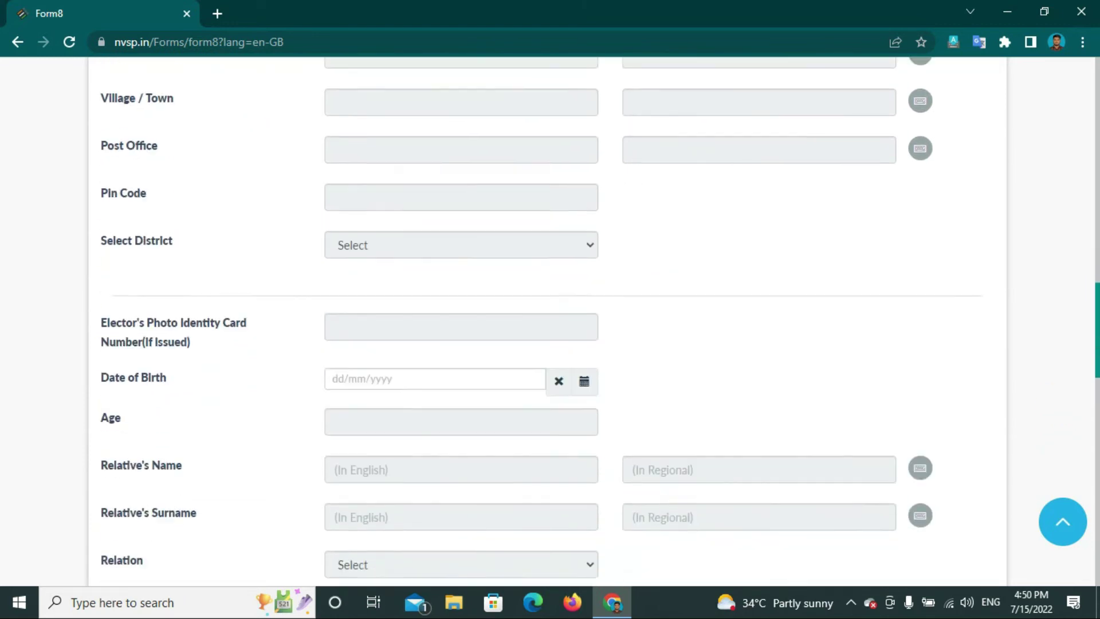
{"action": "scroll", "coordinate": [550, 321], "scroll_direction": "down", "scroll_amount": 3}
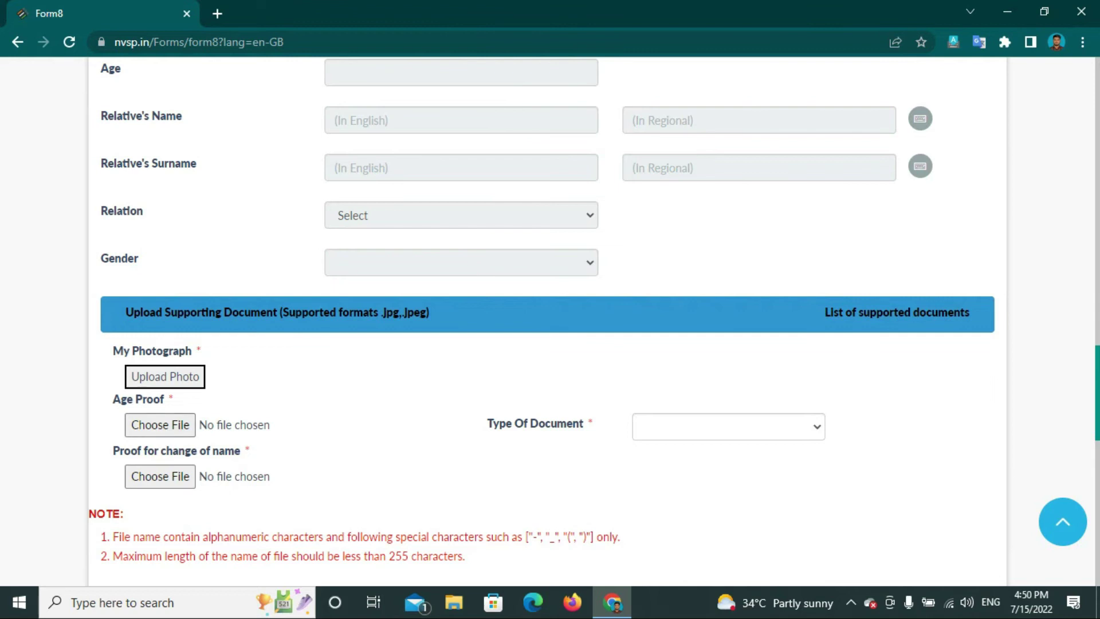
{"action": "scroll", "coordinate": [550, 320], "scroll_direction": "down", "scroll_amount": 1}
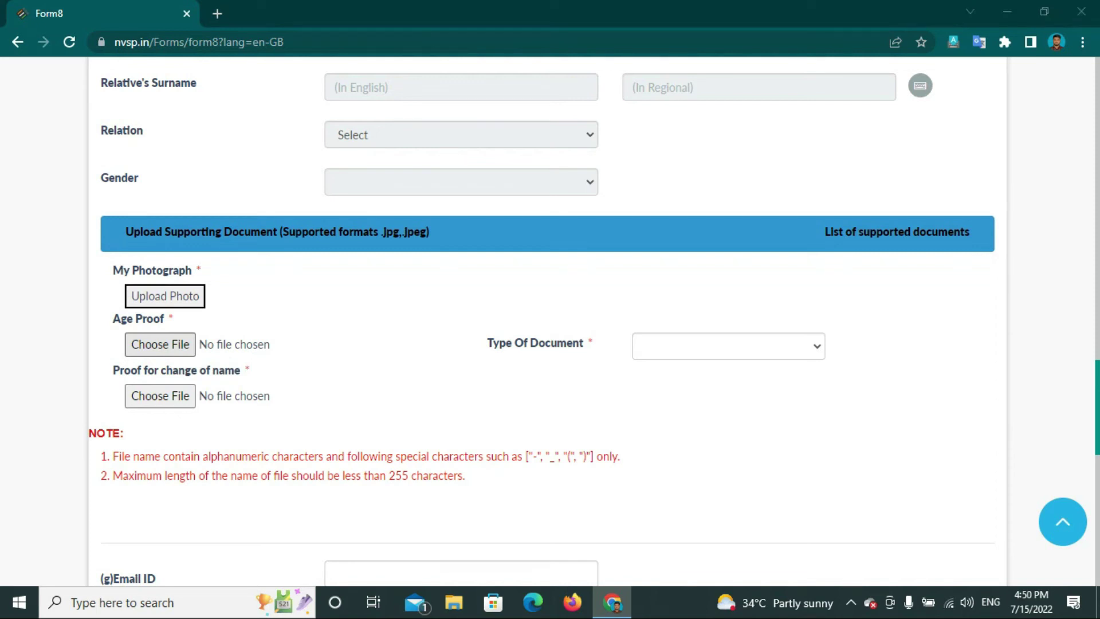
Examine the document types accepted as Age Proof, from birth certificate to Class X or XII certificates, without choosing one.
{"action": "left_click", "coordinate": [728, 346]}
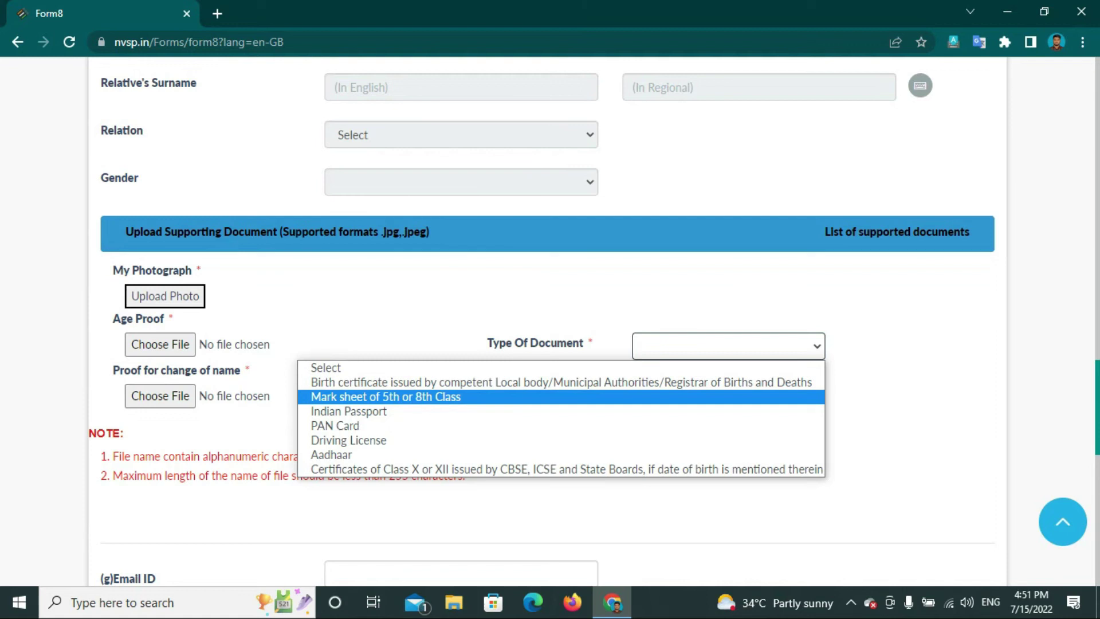
{"action": "key", "text": "Up"}
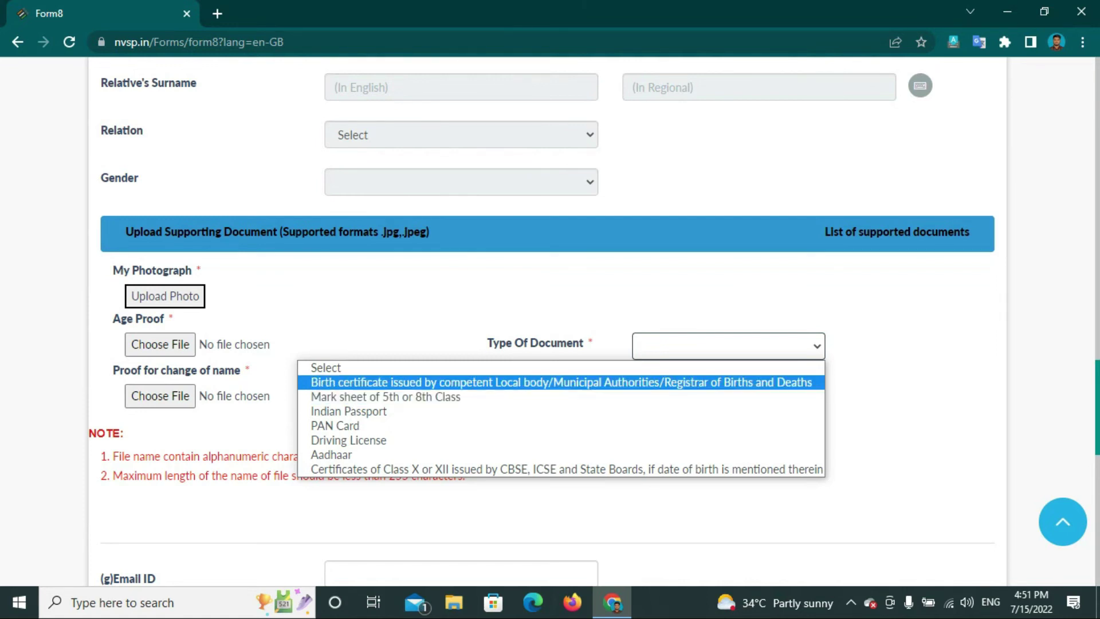
{"action": "key", "text": "Down"}
{"action": "key", "text": "Down"}
{"action": "key", "text": "Down"}
{"action": "key", "text": "Down"}
{"action": "key", "text": "Down"}
{"action": "key", "text": "Down"}
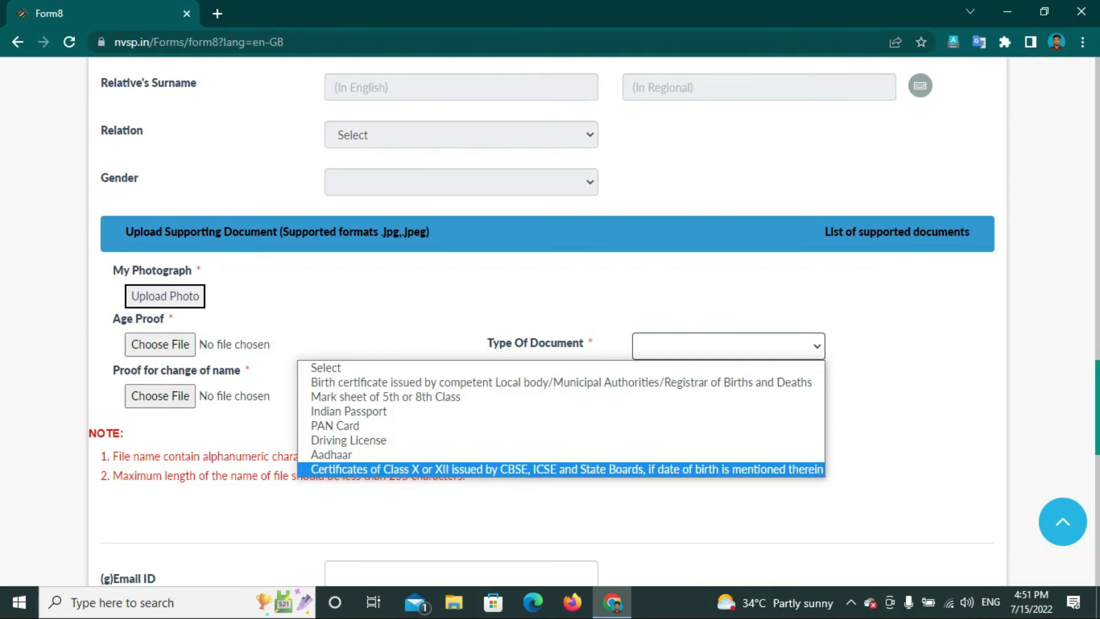
{"action": "key", "text": "Up"}
{"action": "key", "text": "Up"}
{"action": "key", "text": "Up"}
{"action": "key", "text": "Up"}
{"action": "key", "text": "Up"}
{"action": "key", "text": "Up"}
{"action": "key", "text": "Up"}
{"action": "key", "text": "Escape"}
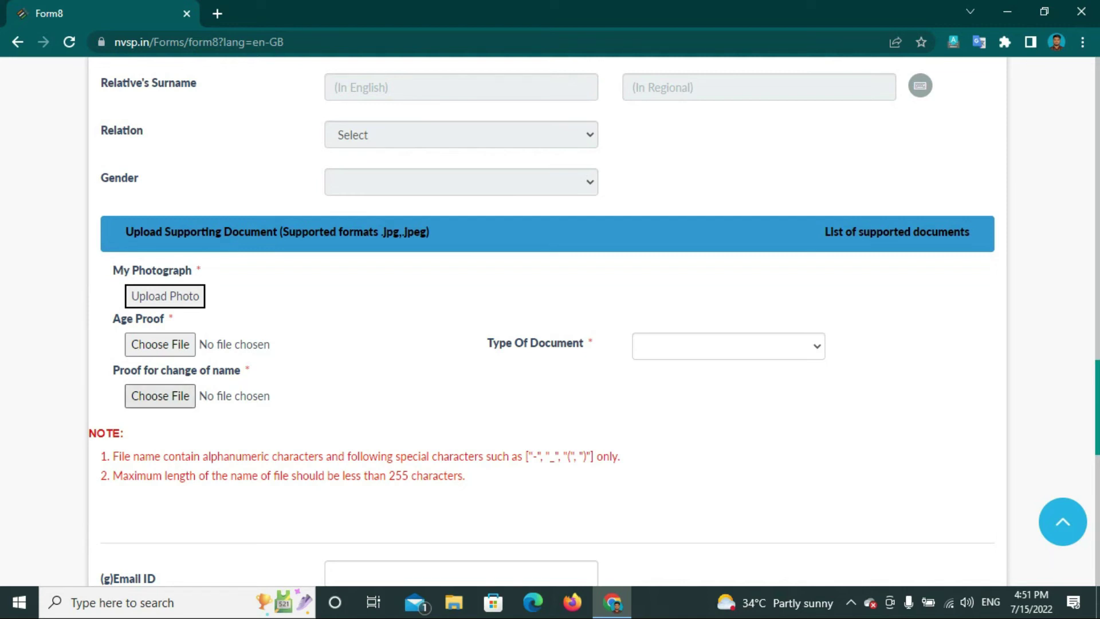
{"action": "left_click", "coordinate": [729, 346]}
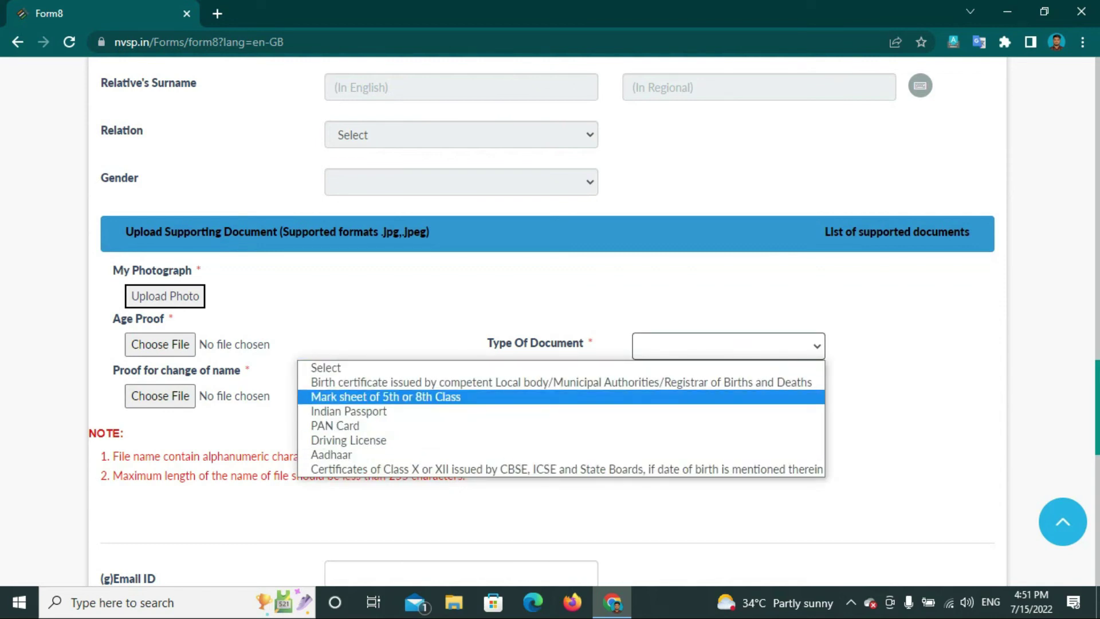
{"action": "key", "text": "Escape"}
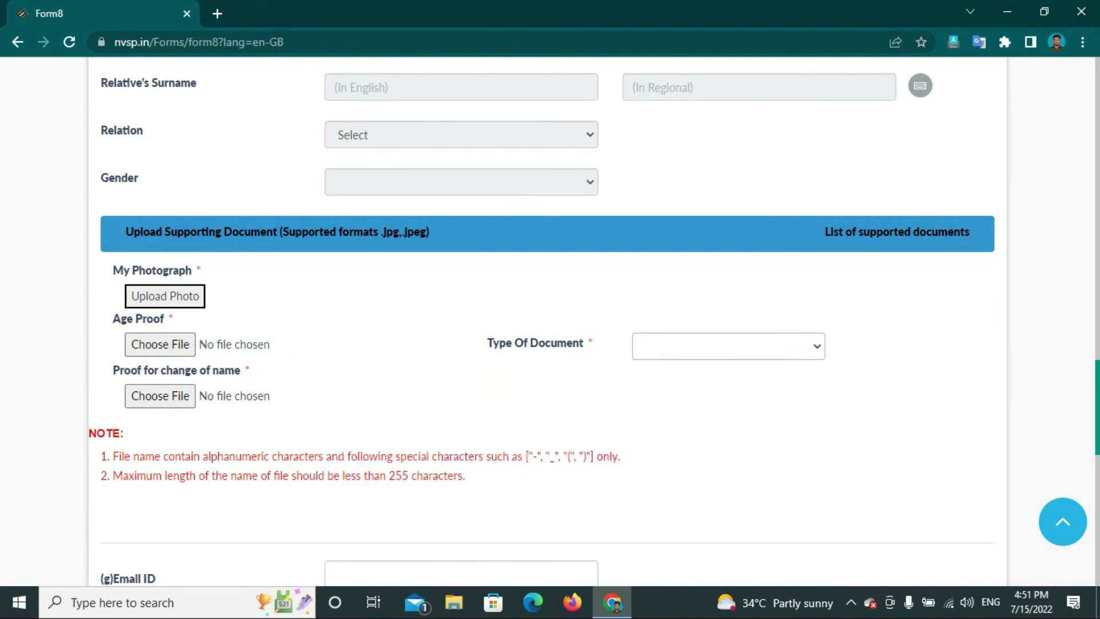
Review the Email ID, Mobile Number, Declaration and Captcha fields at the end of Form 8, and return to the correction entries.
{"action": "scroll", "coordinate": [547, 321], "scroll_direction": "down", "scroll_amount": 3}
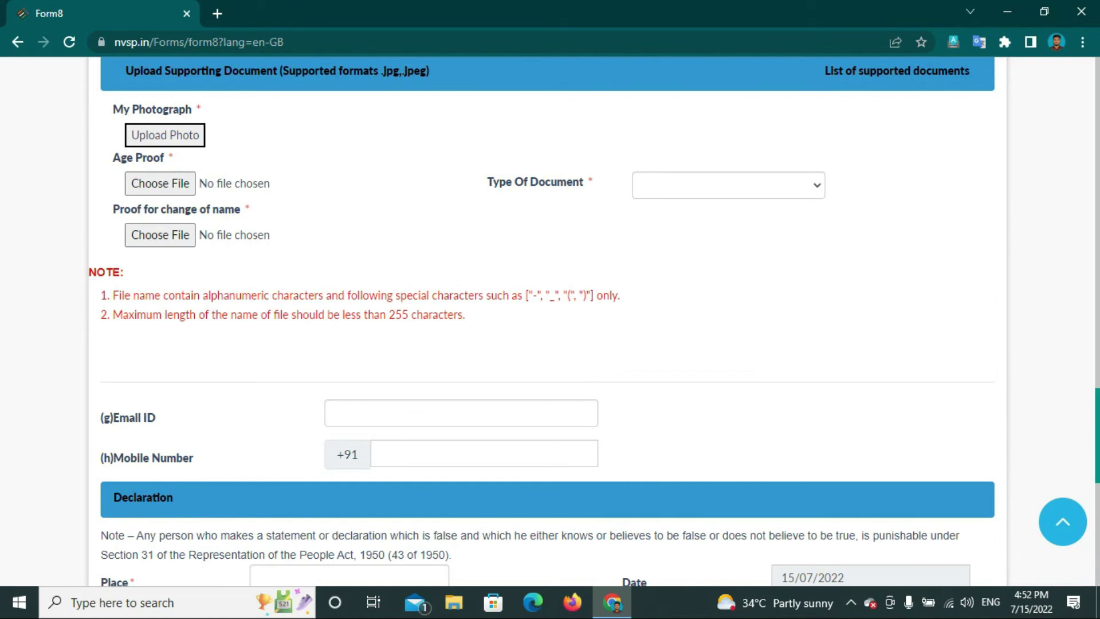
{"action": "scroll", "coordinate": [551, 320], "scroll_direction": "down", "scroll_amount": 3}
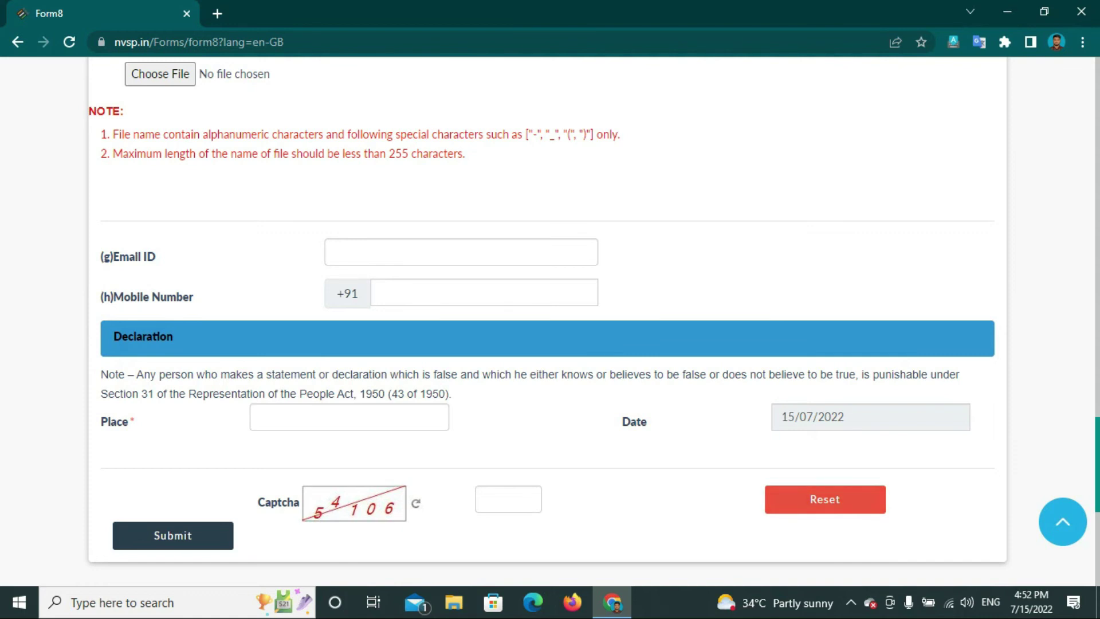
{"action": "scroll", "coordinate": [550, 321], "scroll_direction": "down", "scroll_amount": 3}
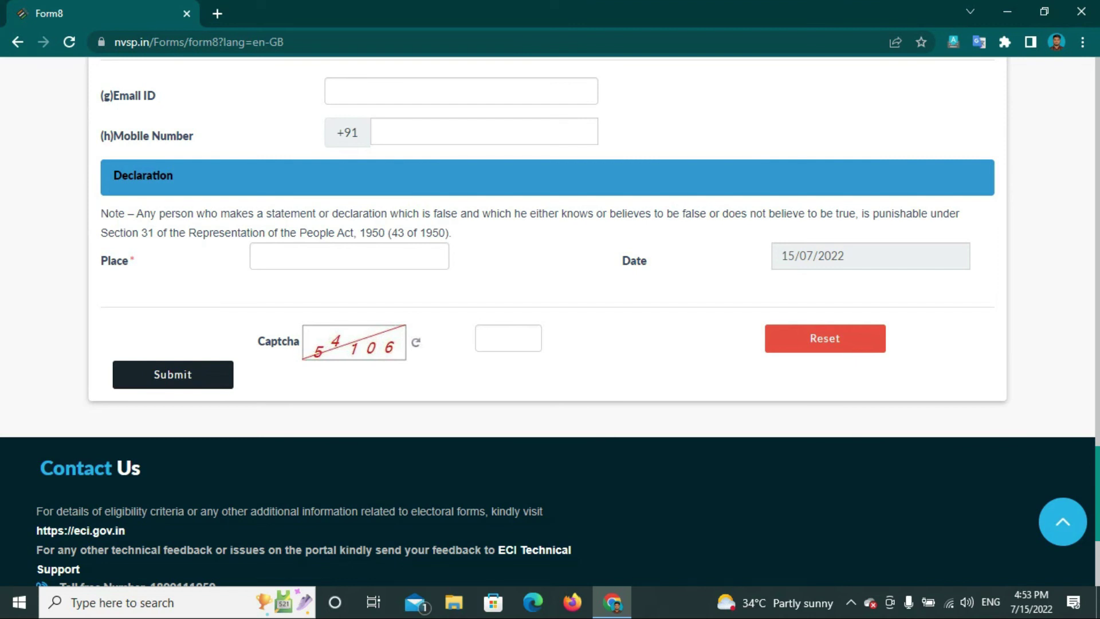
{"action": "scroll", "coordinate": [550, 321], "scroll_direction": "up", "scroll_amount": 15}
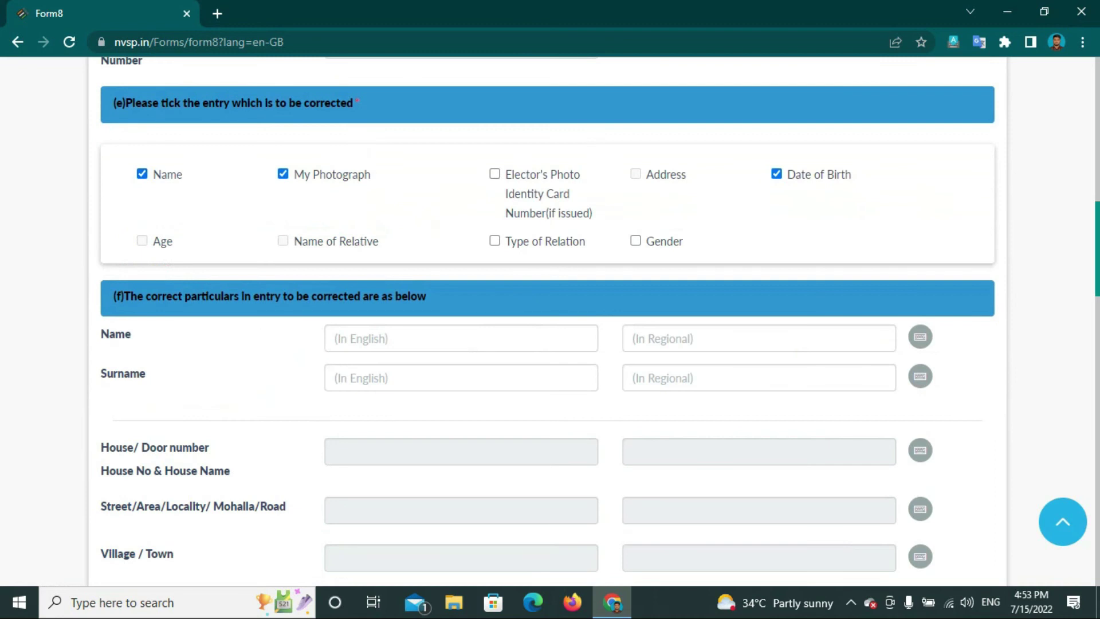